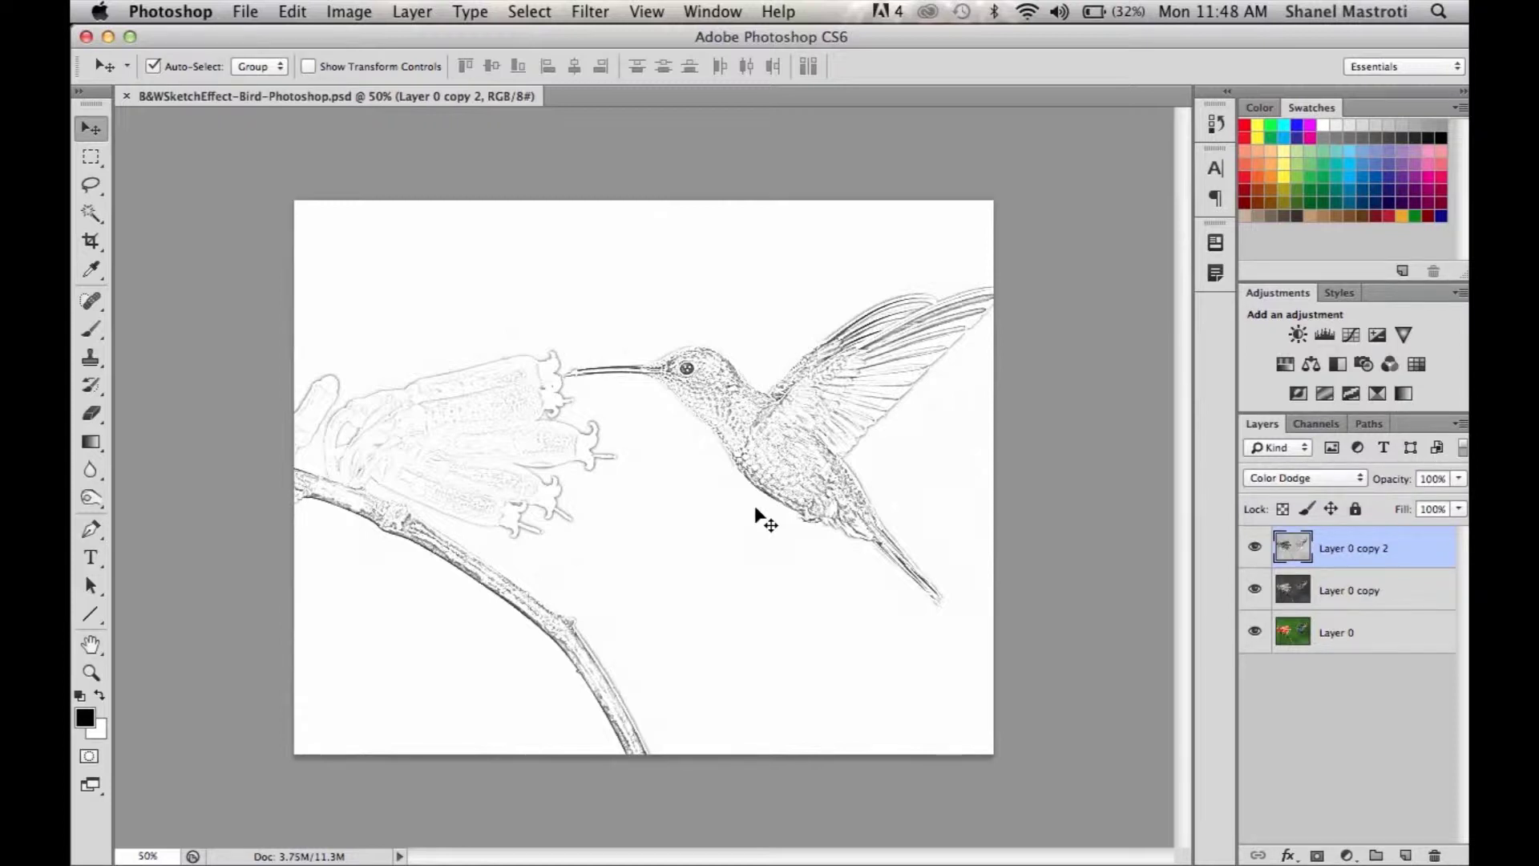
Open the hummingbird photo beautiful-bird-wallpaper.jpg from the Pictures folder
click(240, 12)
click(267, 59)
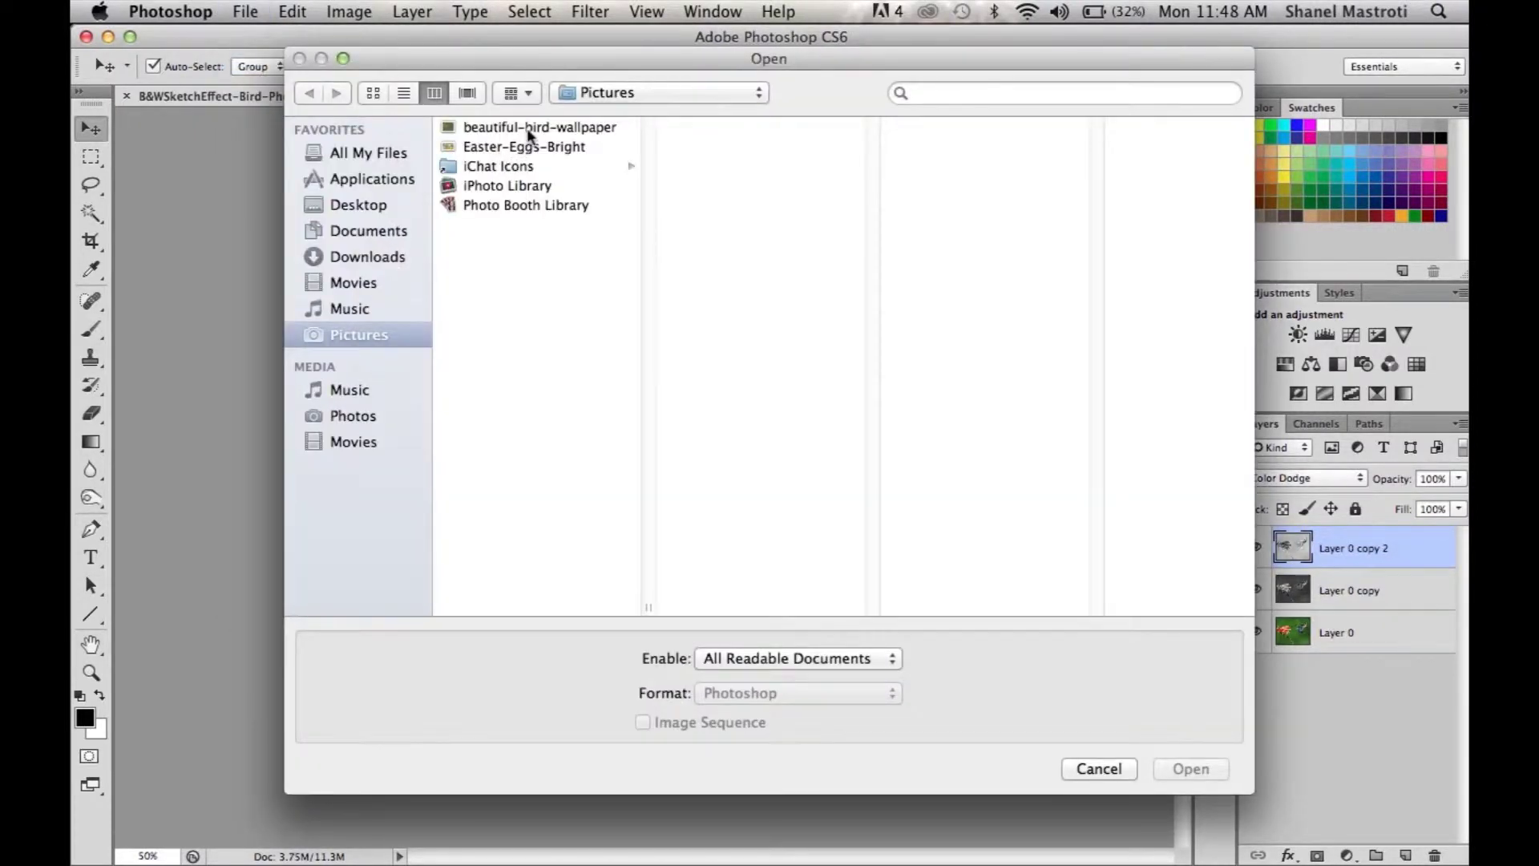
click(529, 128)
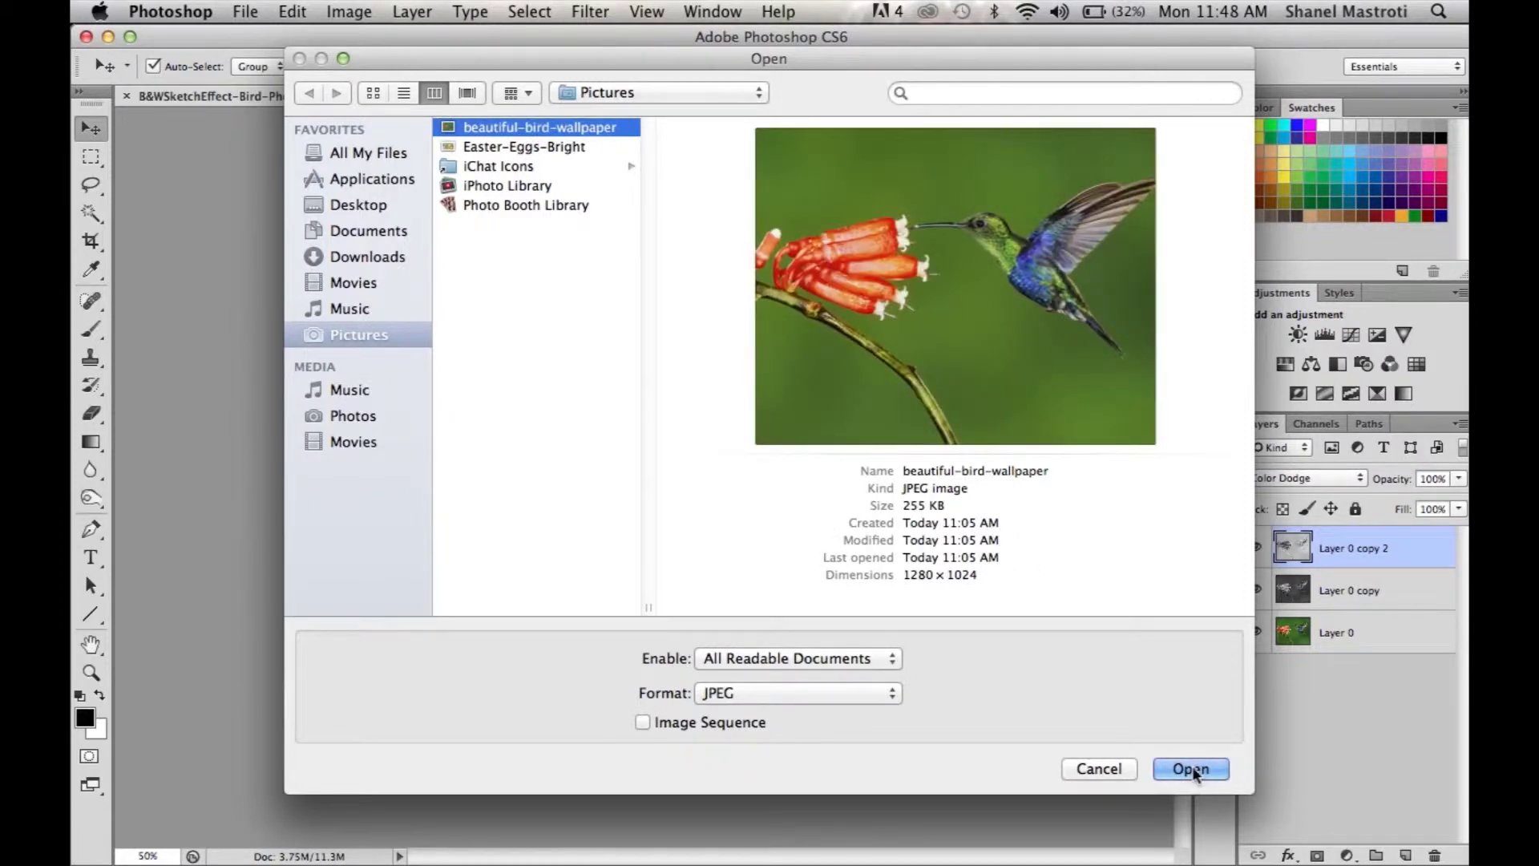
click(1192, 769)
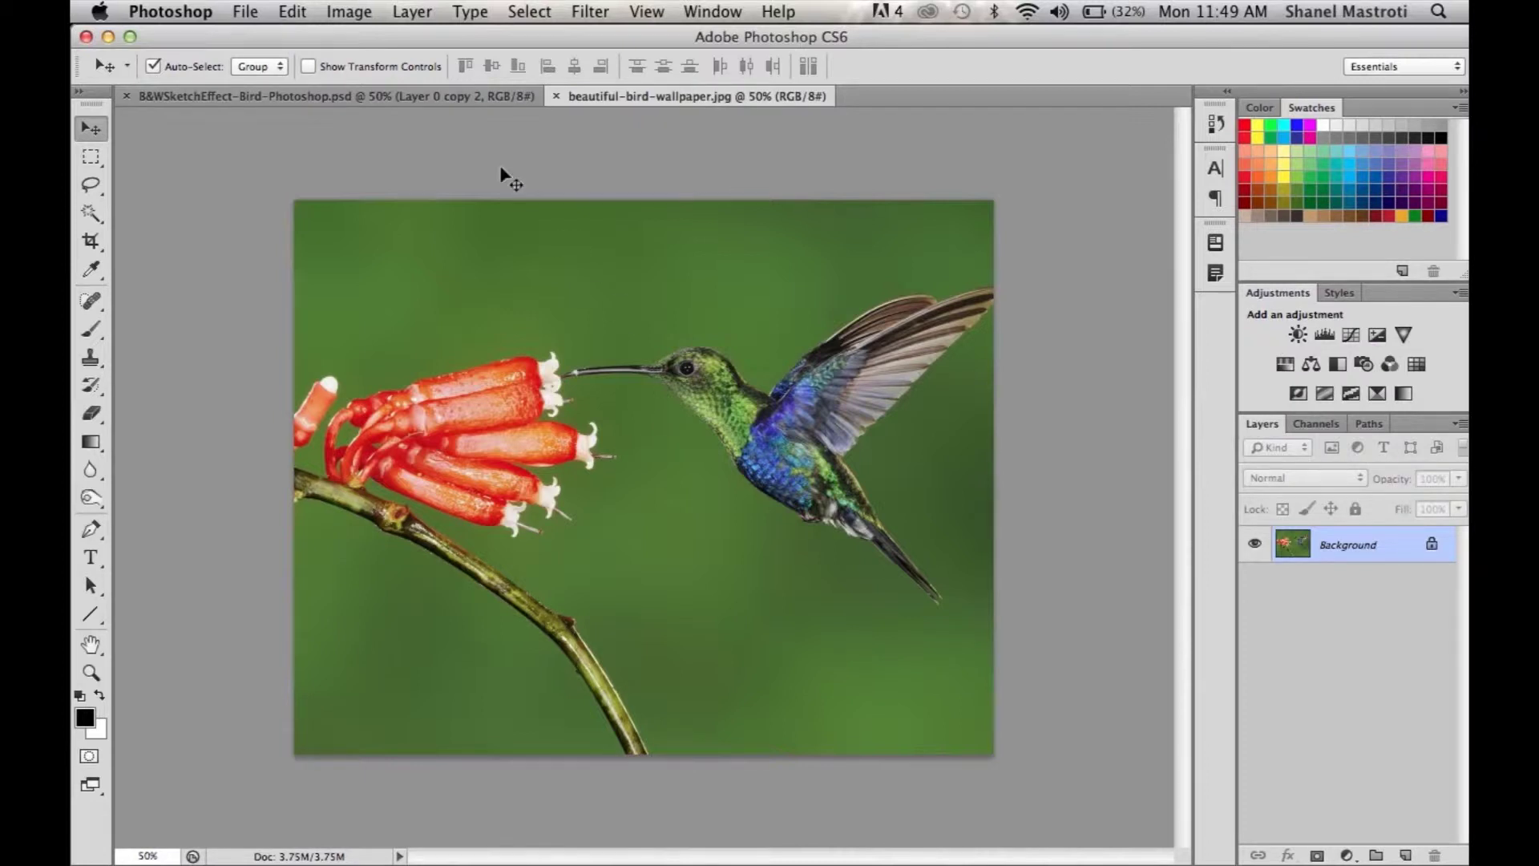
click(347, 13)
mouse_move(386, 78)
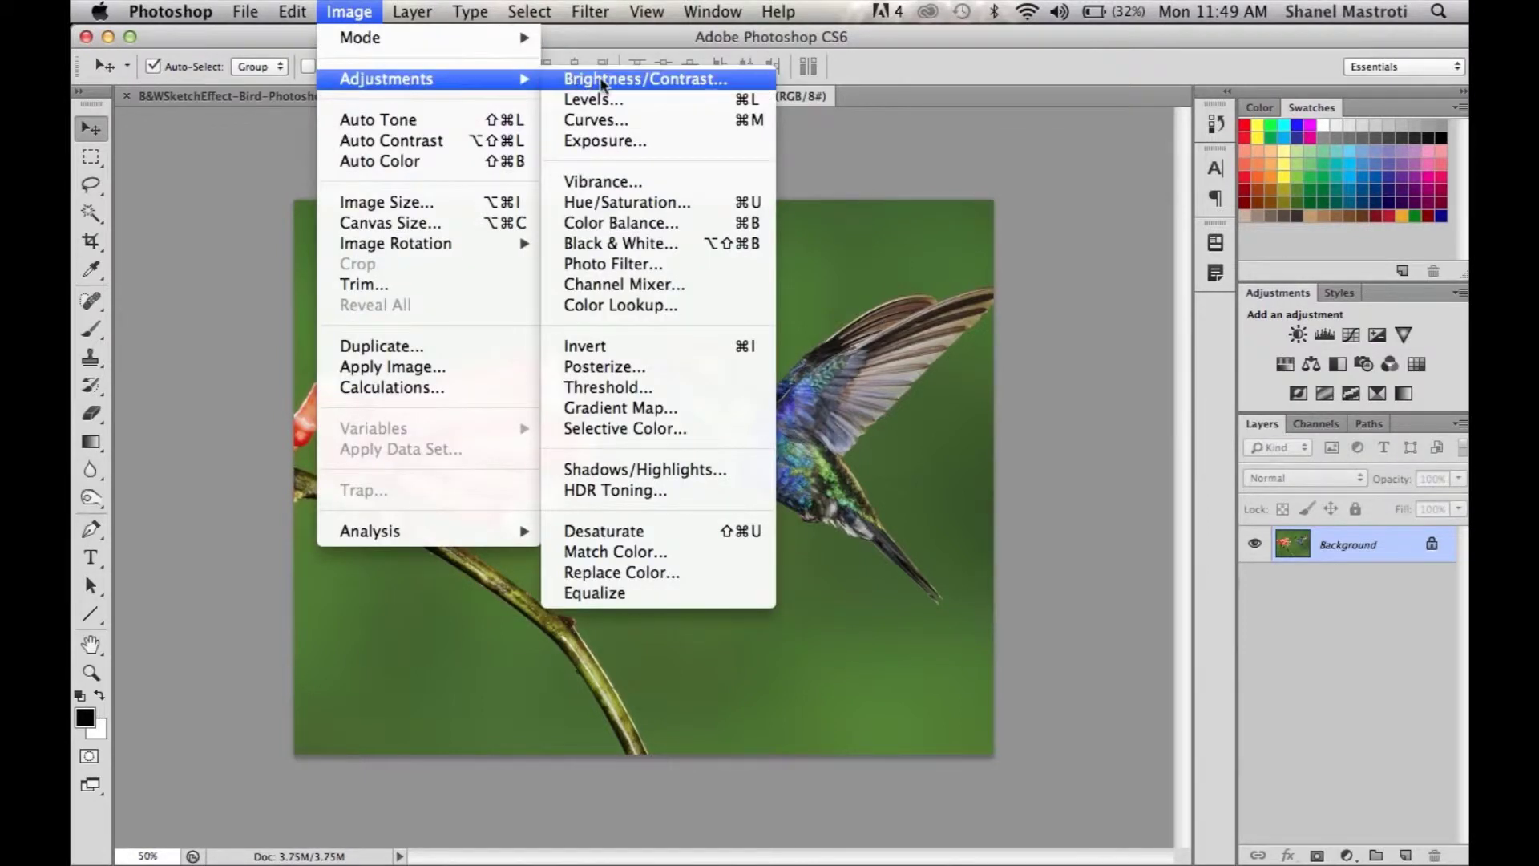
Set Brightness/Contrast contrast to 80 and duplicate the background layer
click(603, 79)
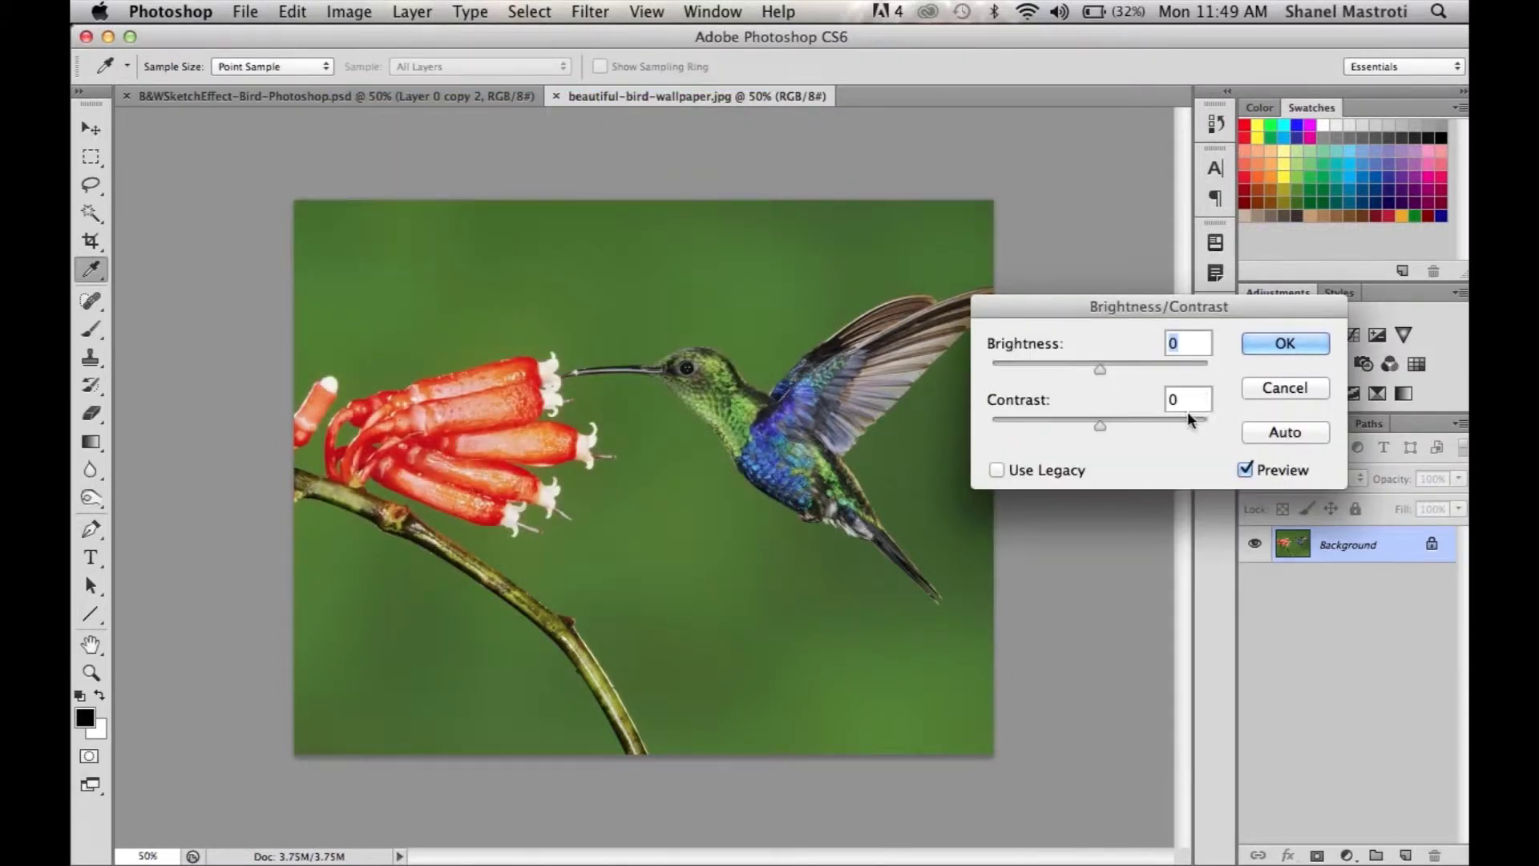
click(1180, 398)
text(80)
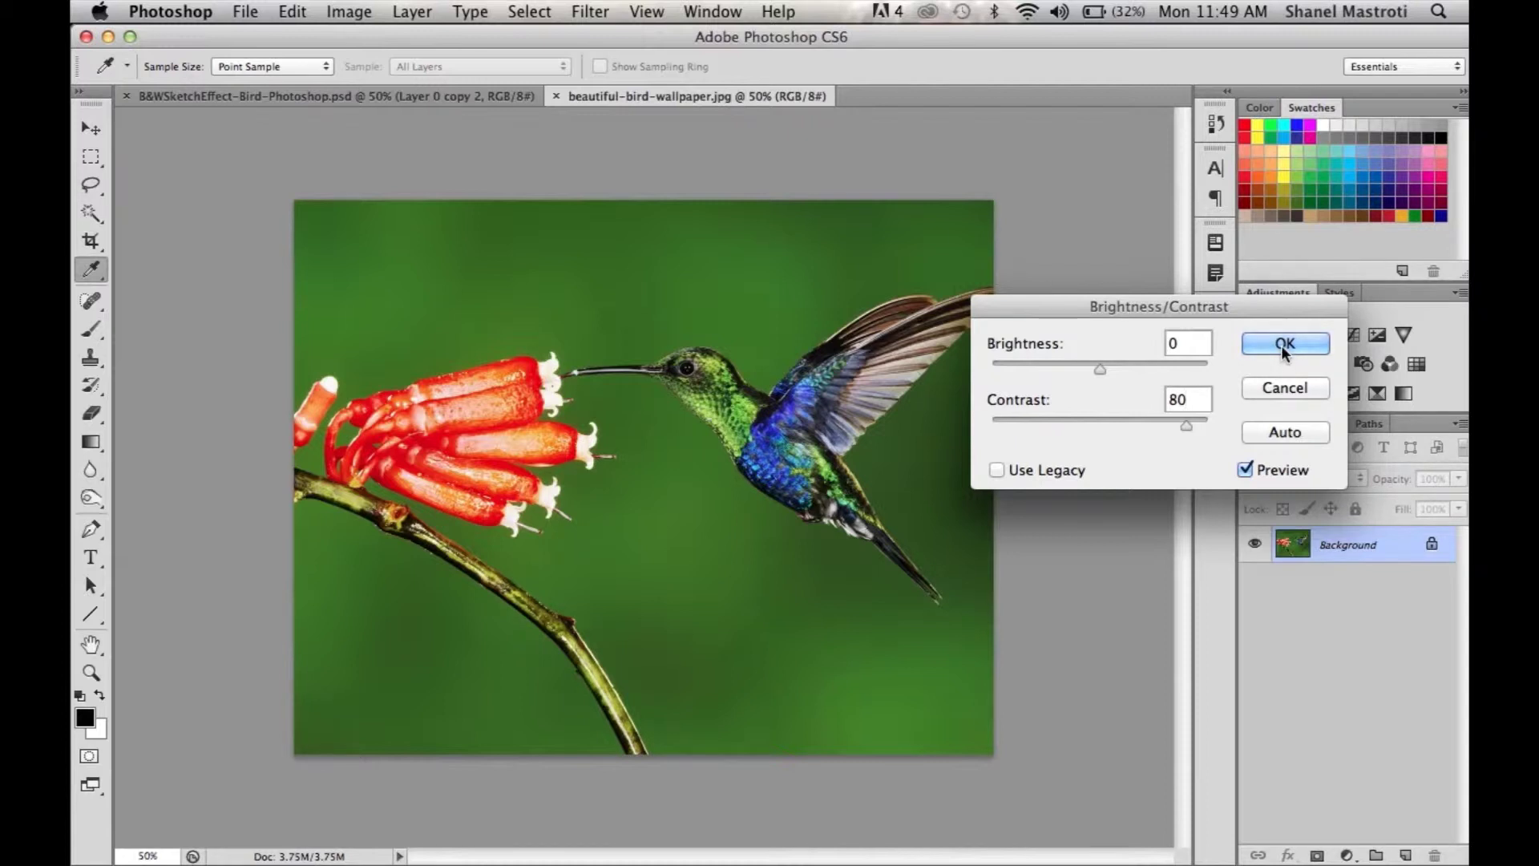
click(1281, 345)
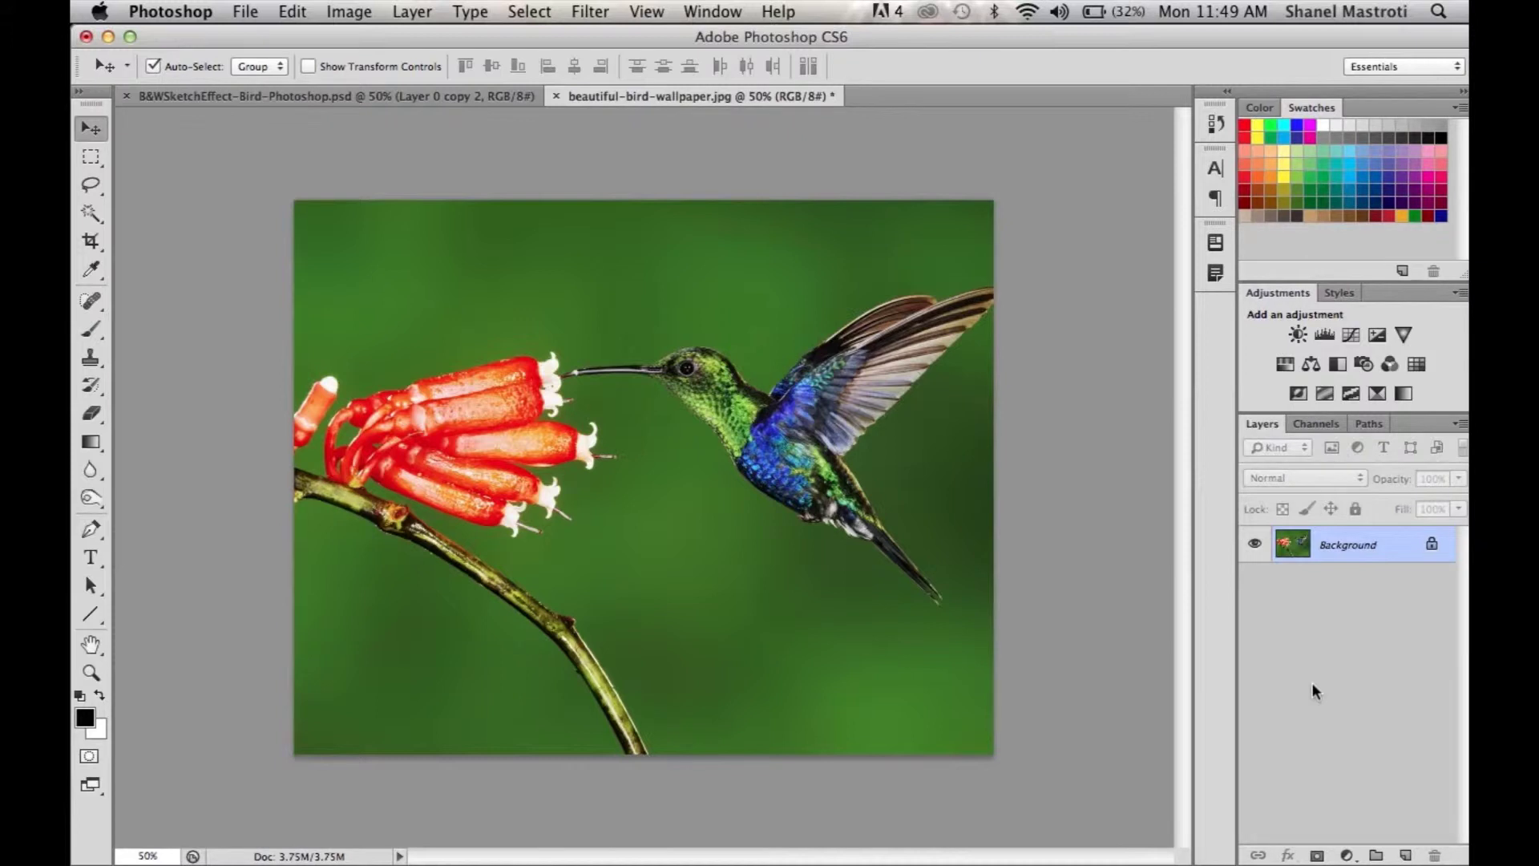
key(super+j)
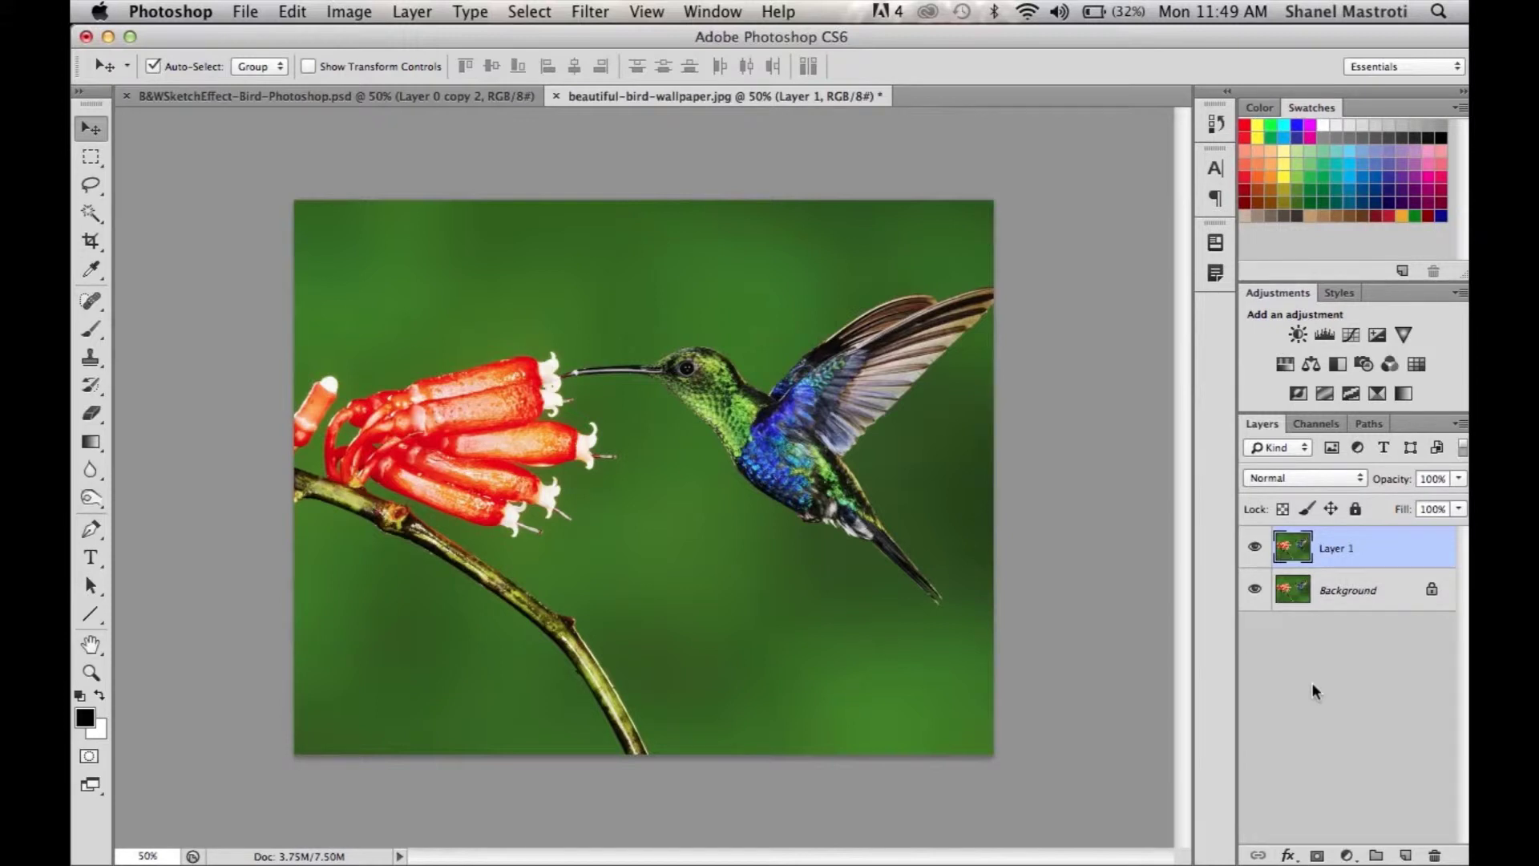
Desaturate the duplicated layer to grayscale, copy it, and invert the top copy
click(349, 11)
mouse_move(387, 79)
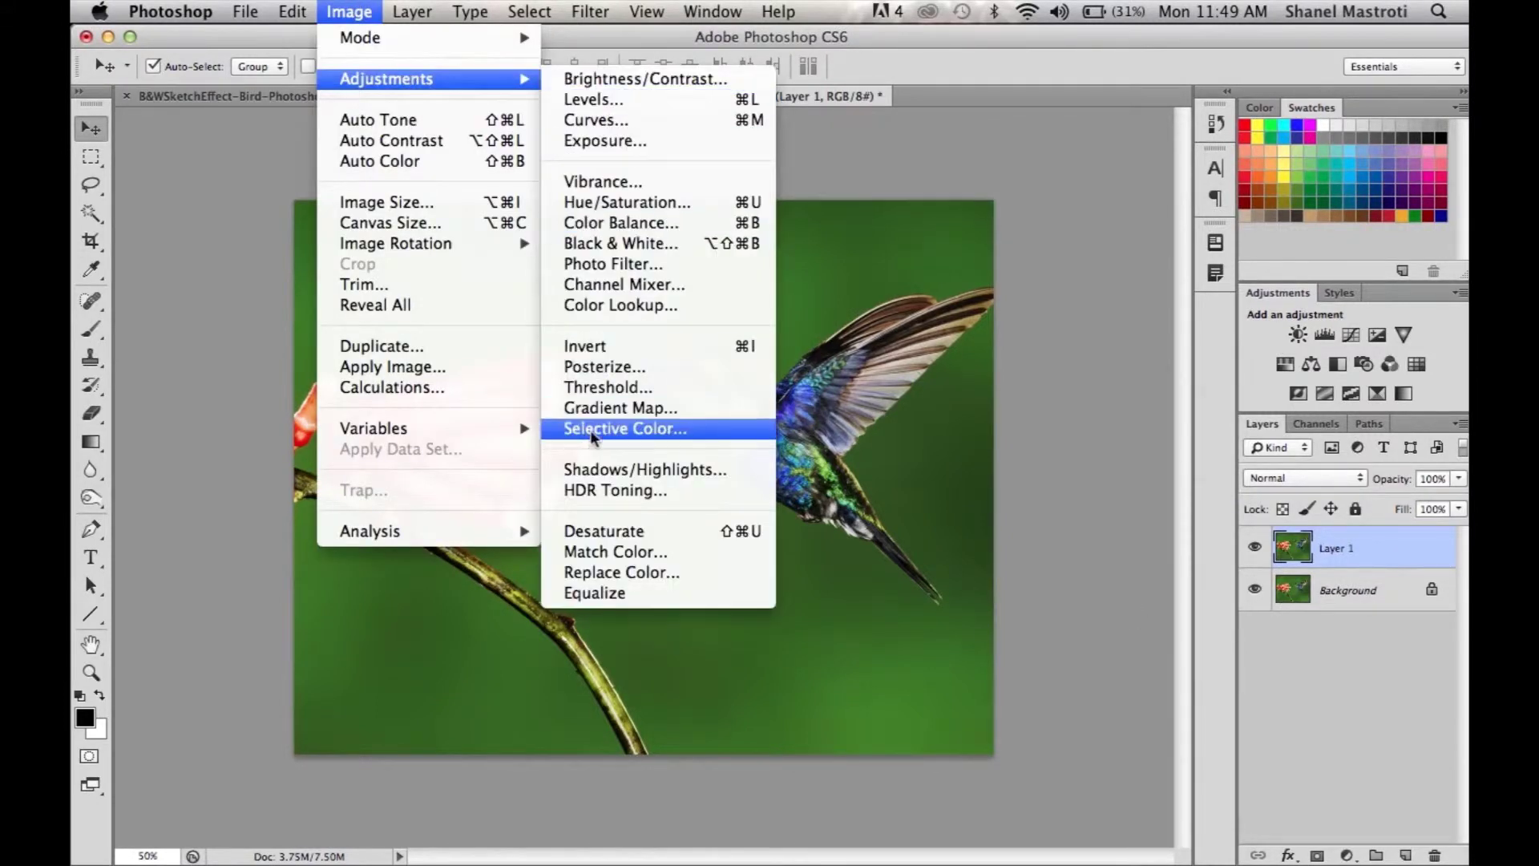
click(616, 531)
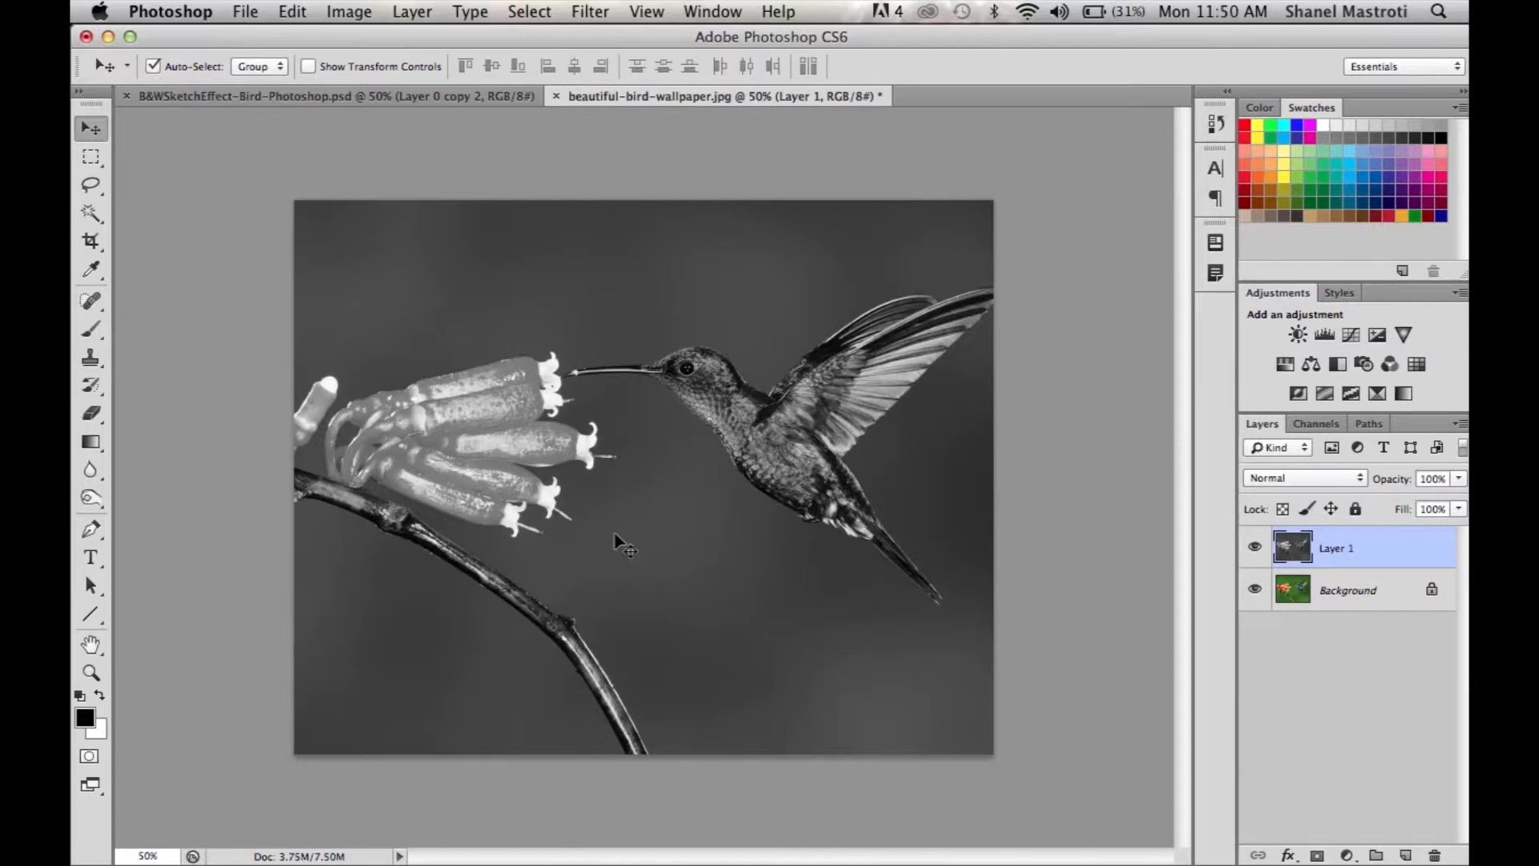
key(ctrl+j)
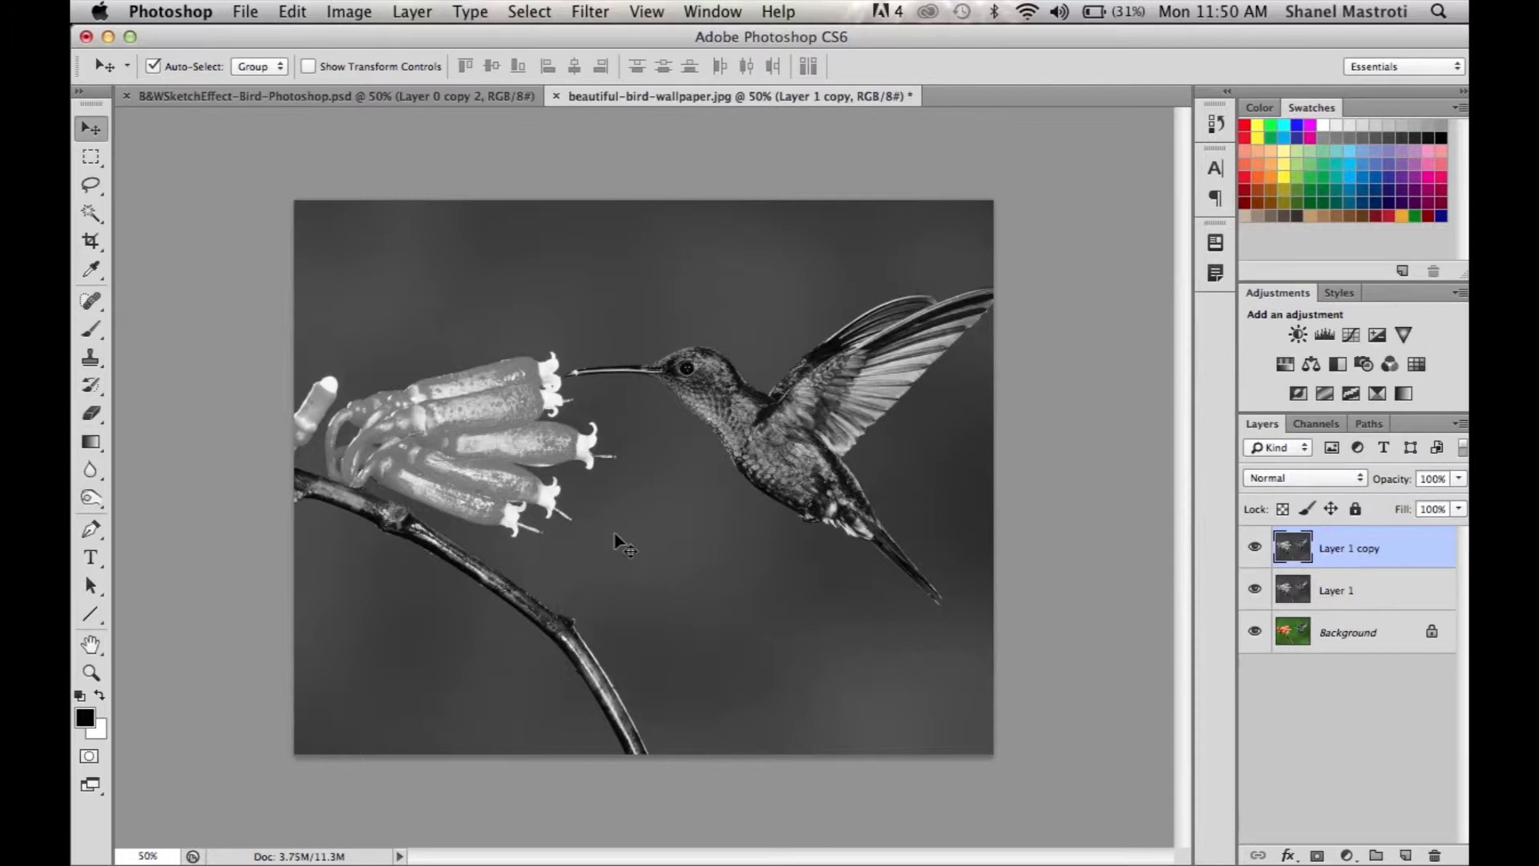
key(ctrl+i)
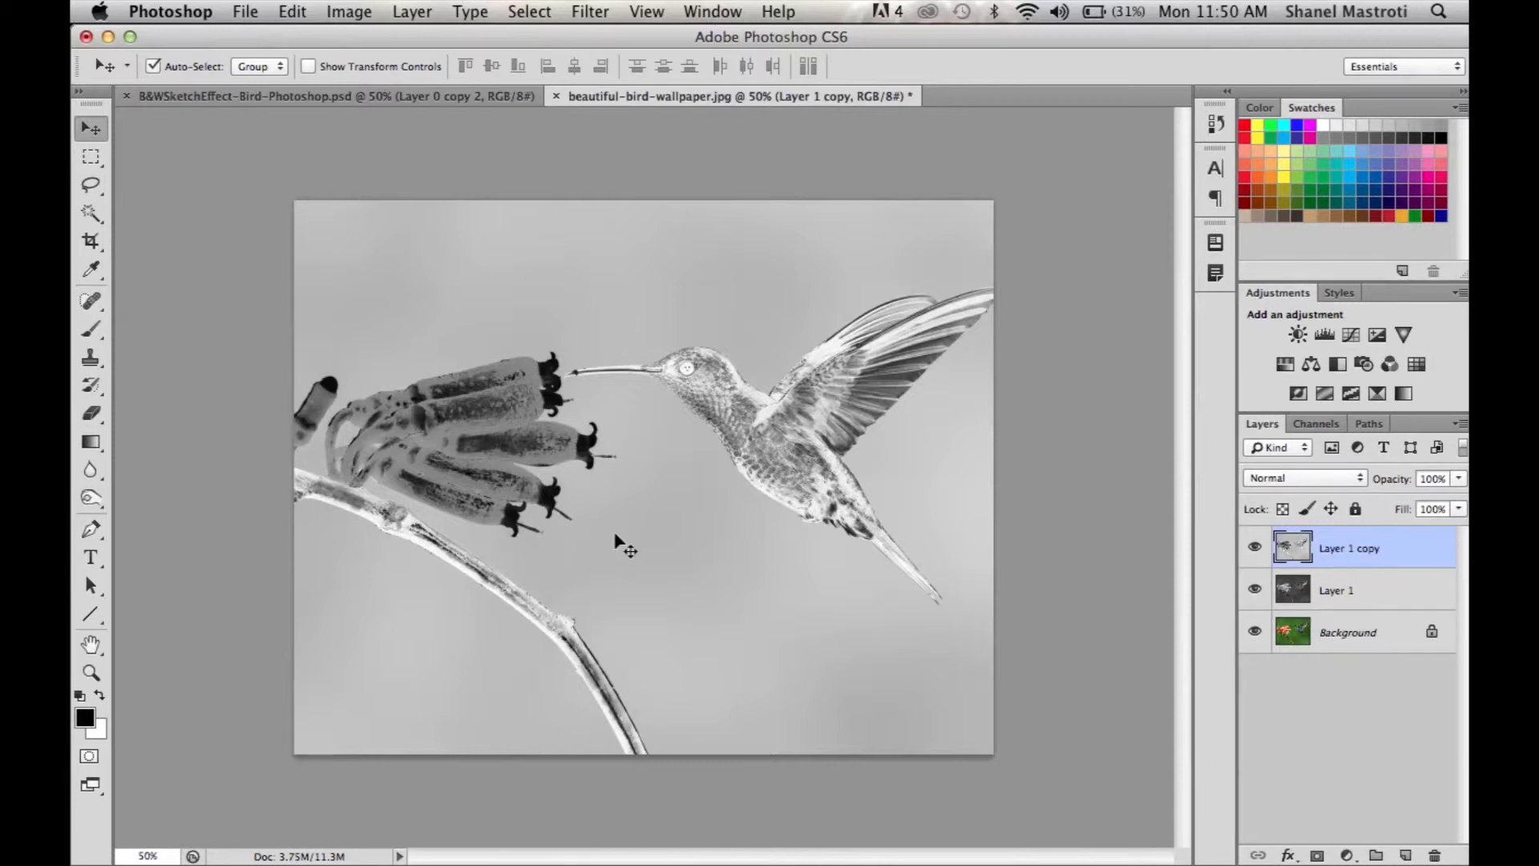
Set the inverted top layer's blend mode to Color Dodge, turning the canvas white
click(1360, 479)
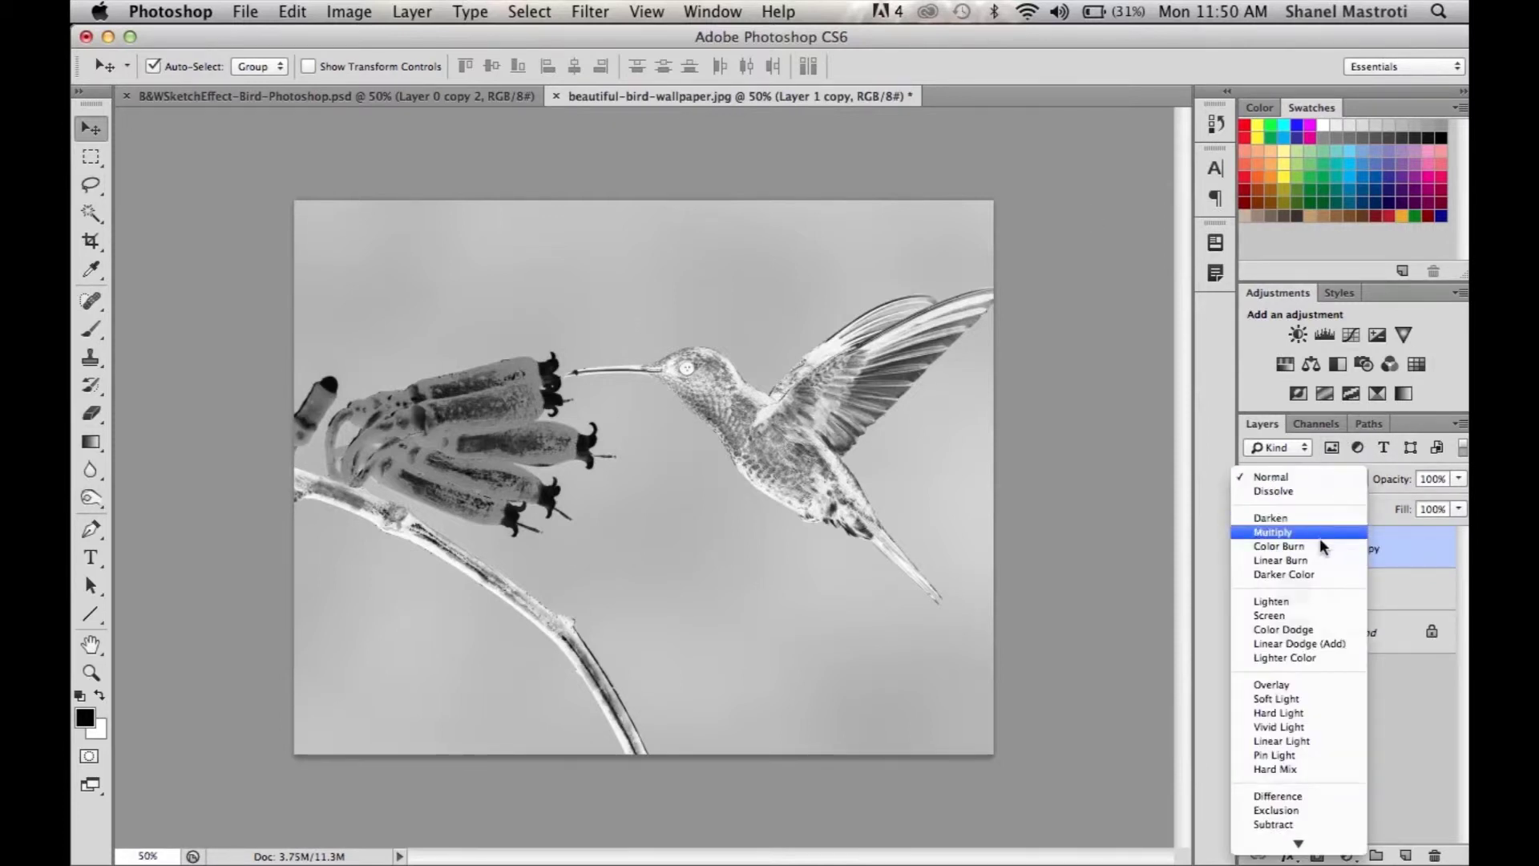
click(1312, 629)
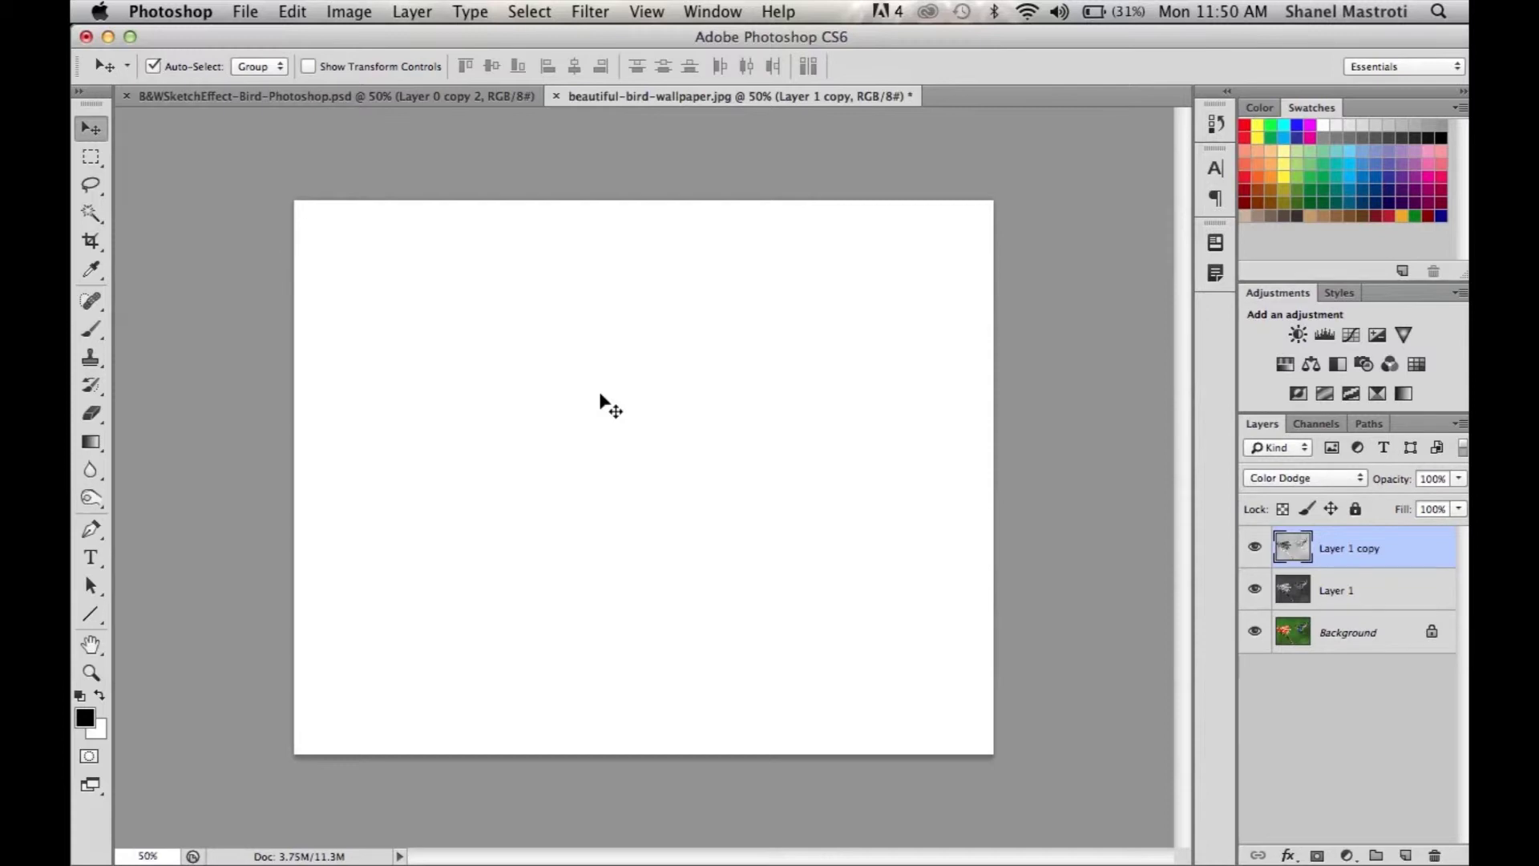
click(587, 14)
mouse_move(599, 263)
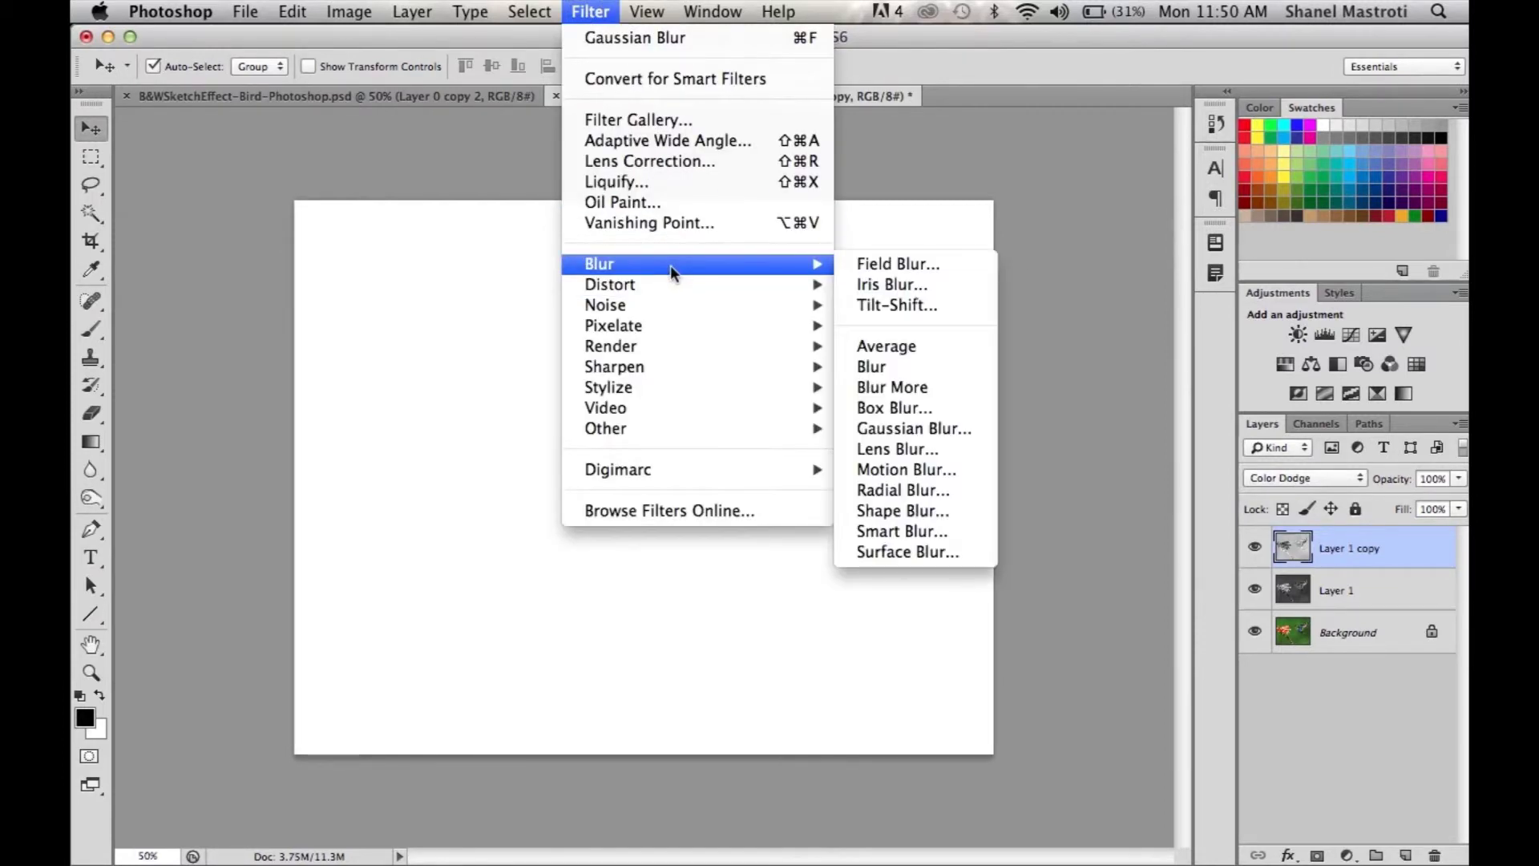
Apply a 2.5-pixel Gaussian Blur to the top layer
click(939, 431)
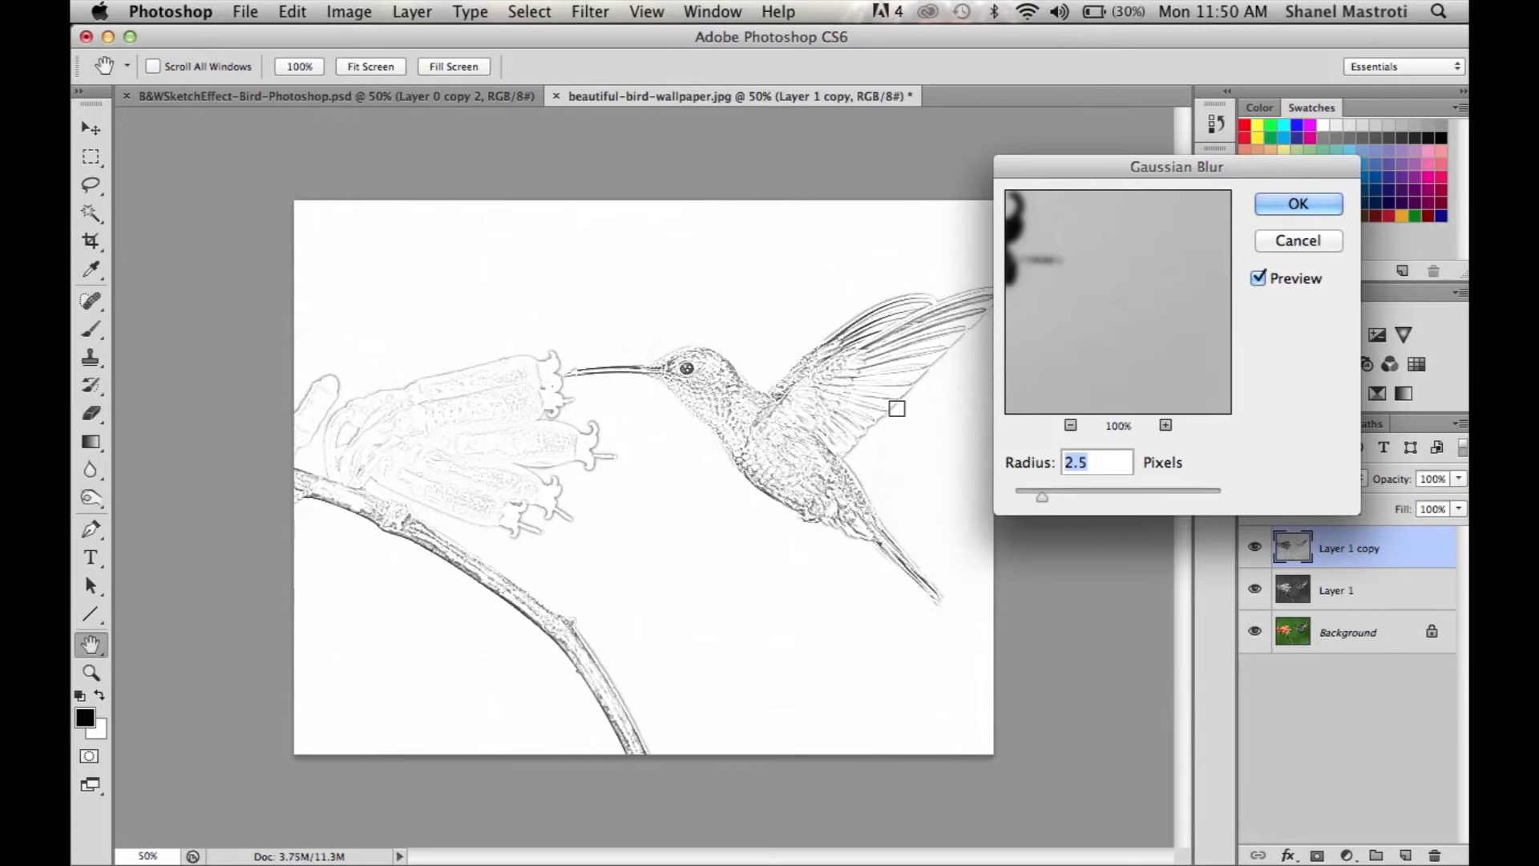
click(1305, 207)
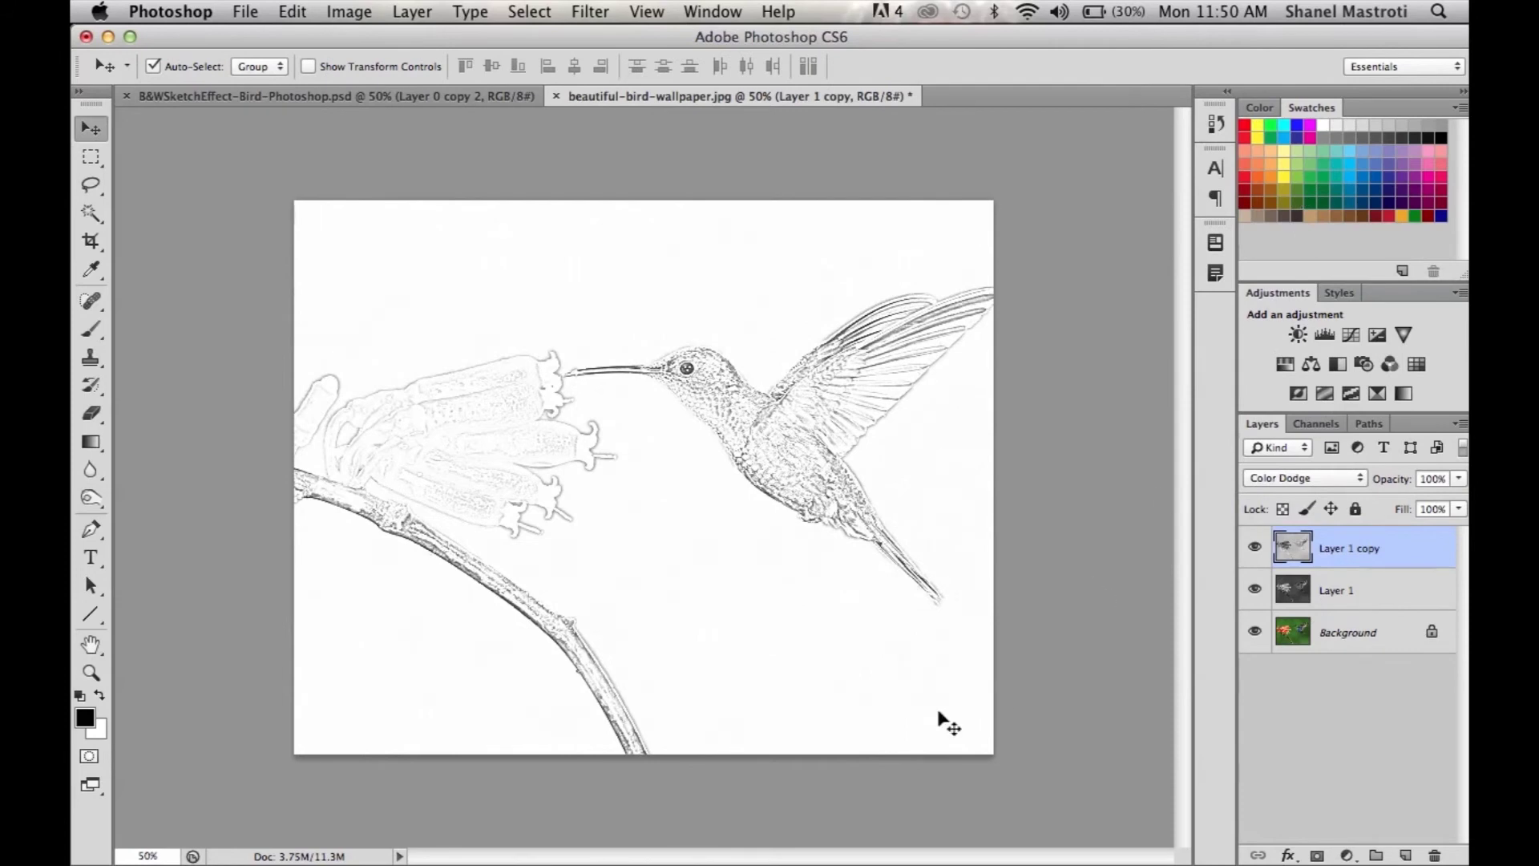